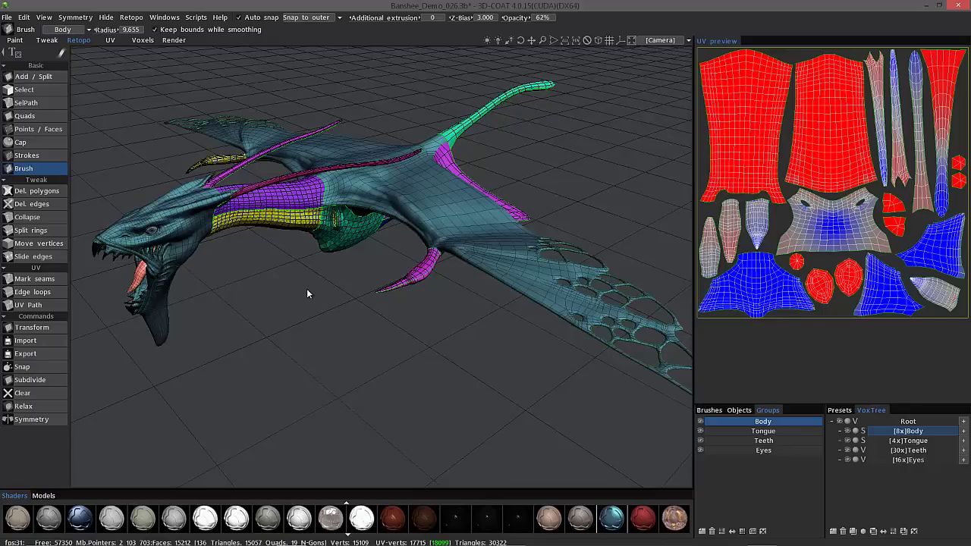
Step: Start merging the retopo mesh for per-pixel painting with displacement, accepting the existing scan depths and influence zones
{"action": "left_click", "coordinate": [137, 21]}
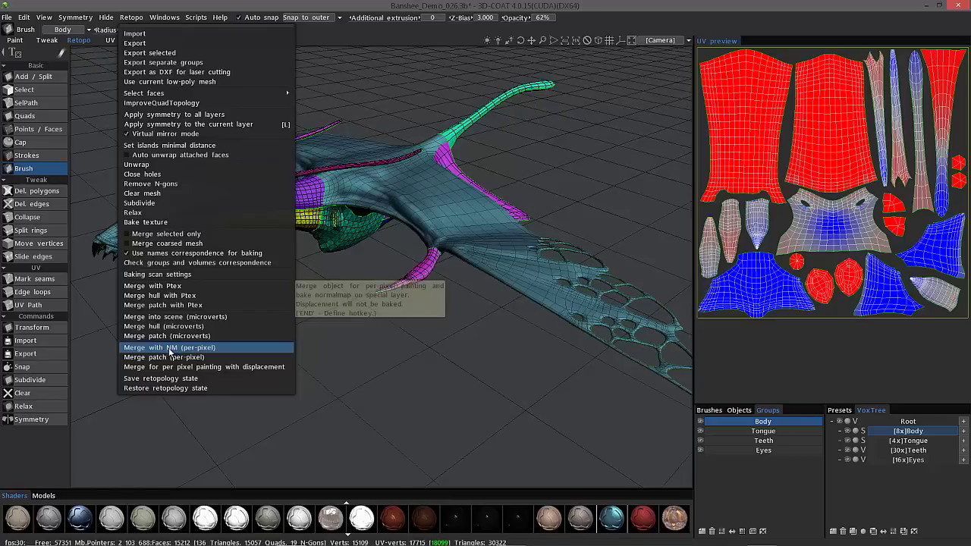
{"action": "left_click", "coordinate": [401, 190]}
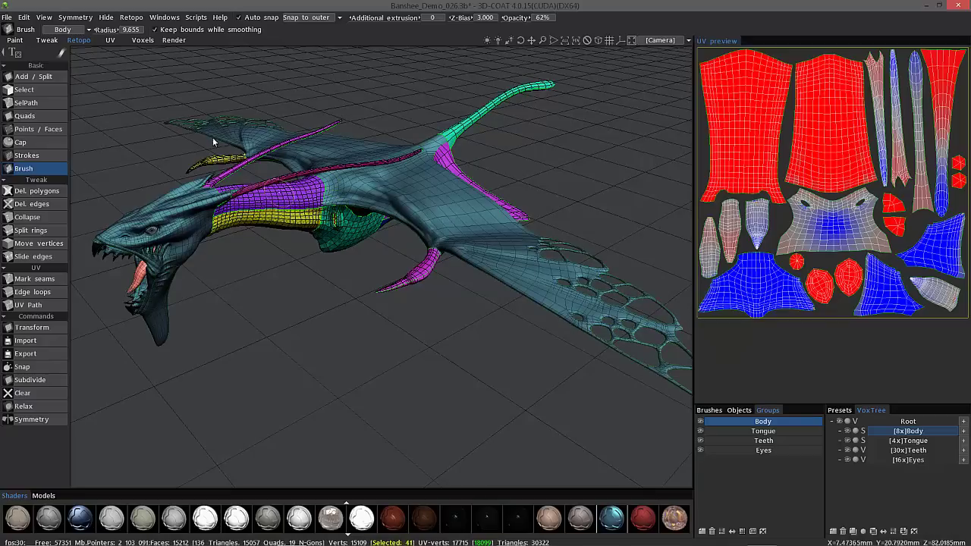
{"action": "left_click", "coordinate": [137, 17]}
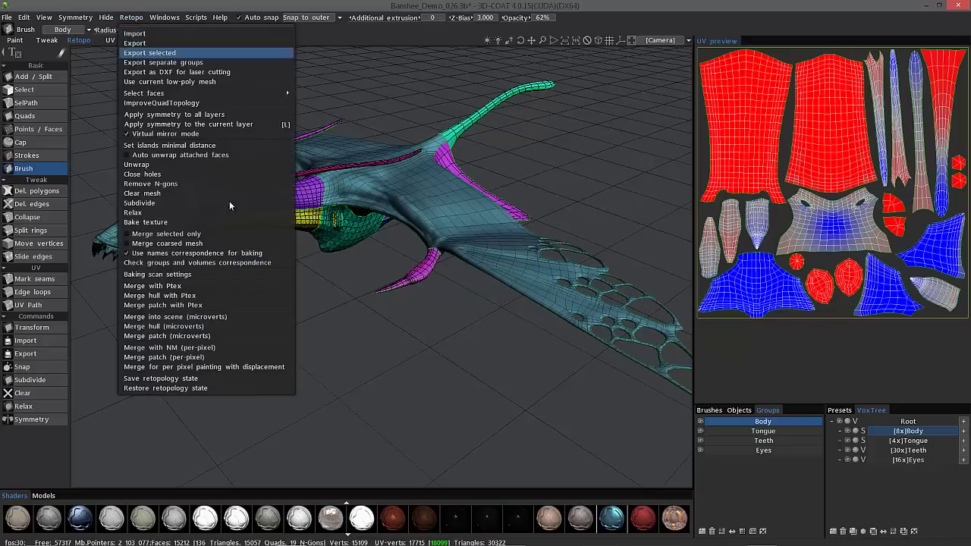
{"action": "left_click", "coordinate": [227, 367]}
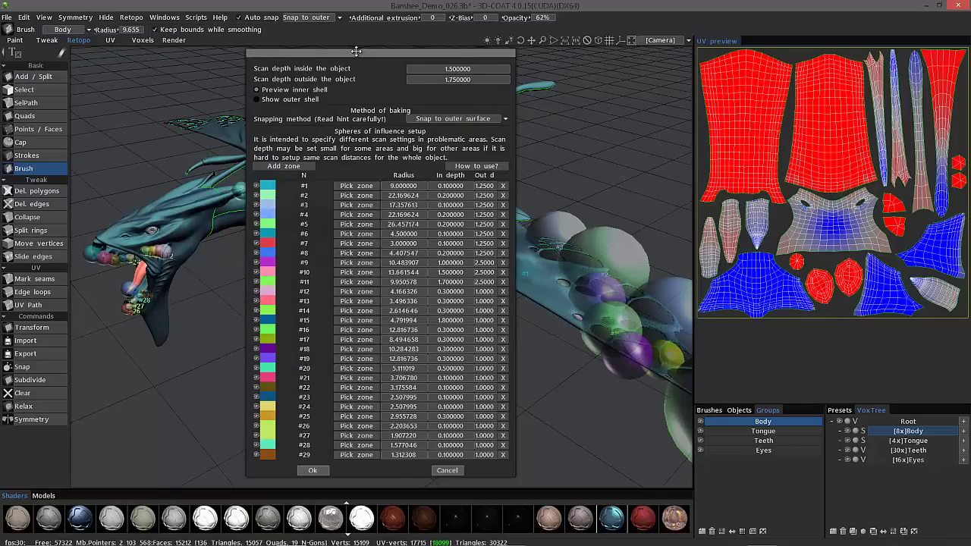
{"action": "left_click_drag", "start_coordinate": [364, 54], "coordinate": [720, 55]}
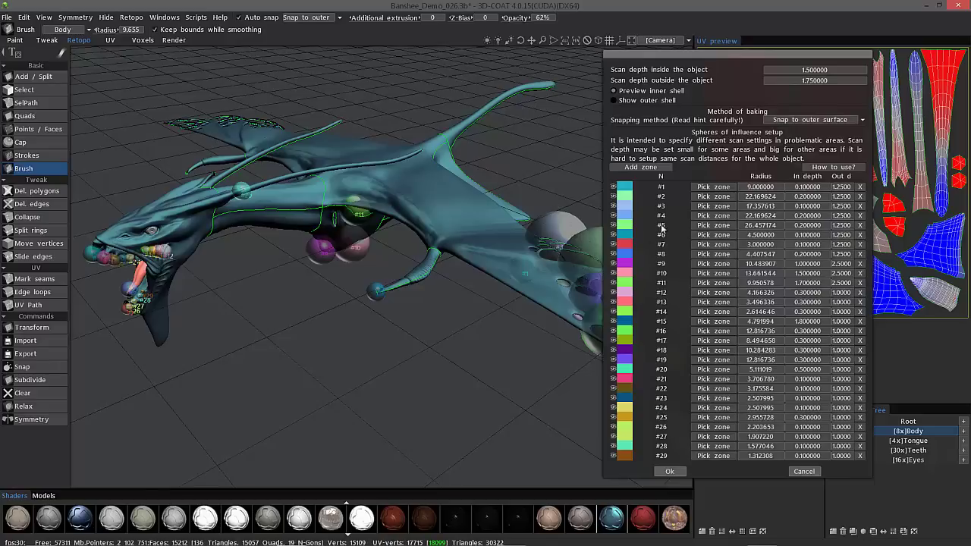
{"action": "left_click", "coordinate": [669, 471]}
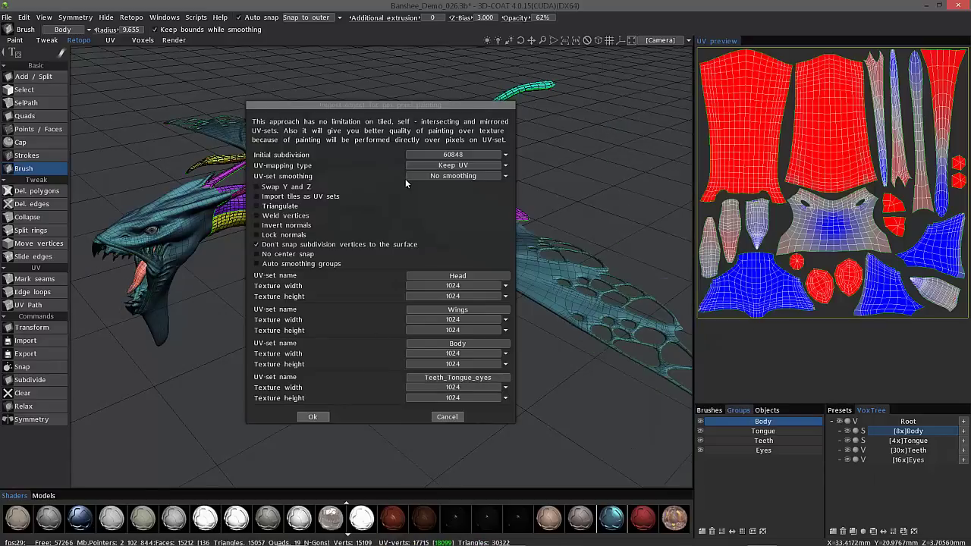
Step: Set the merge's initial subdivision to No subdivision
{"action": "left_click", "coordinate": [439, 155]}
{"action": "left_click", "coordinate": [435, 167]}
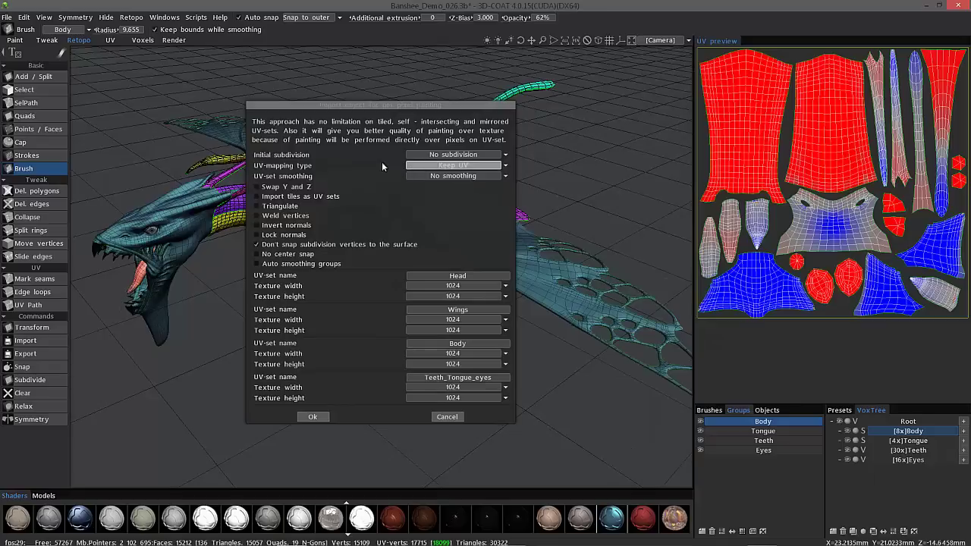
{"action": "left_click_drag", "start_coordinate": [518, 112], "coordinate": [780, 103]}
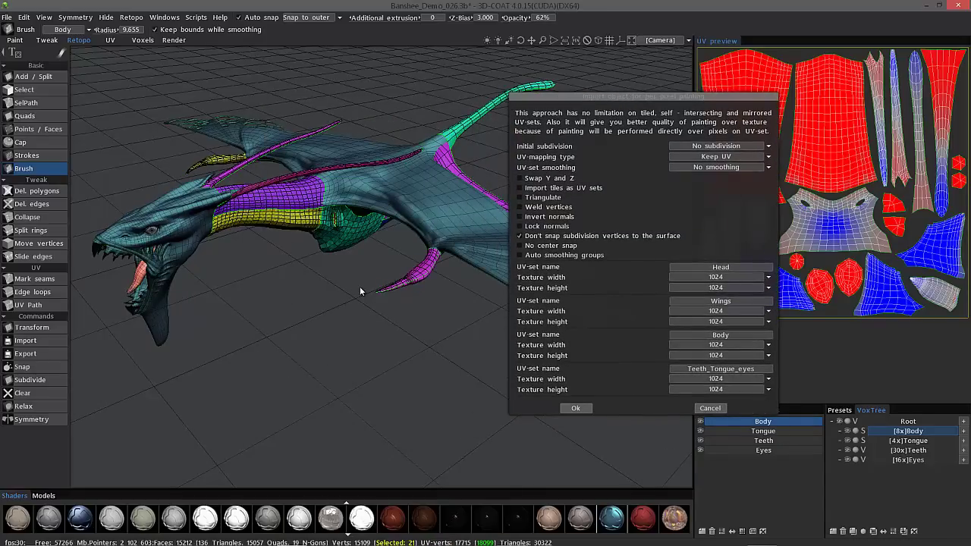
Step: Set the merge's initial subdivision to 60848
{"action": "left_click", "coordinate": [697, 146]}
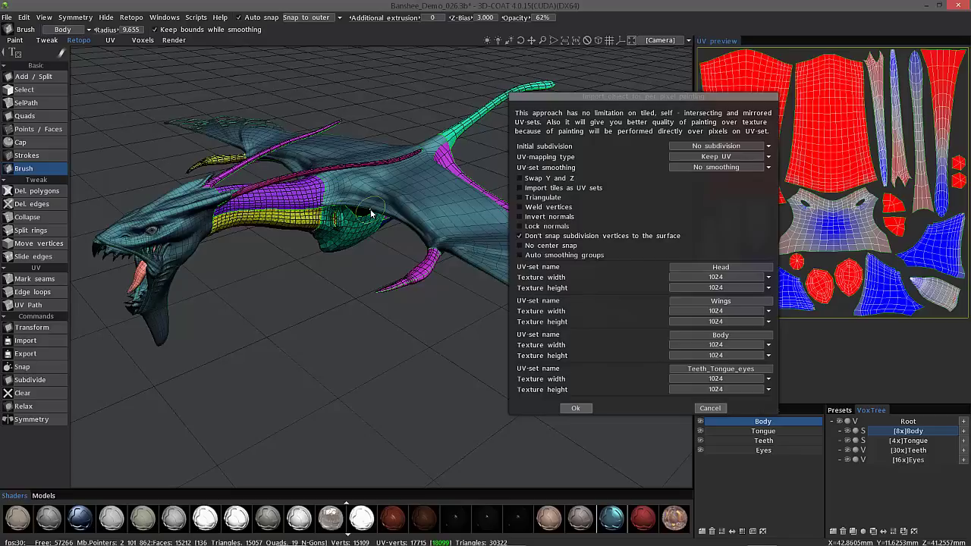
{"action": "left_click", "coordinate": [681, 148]}
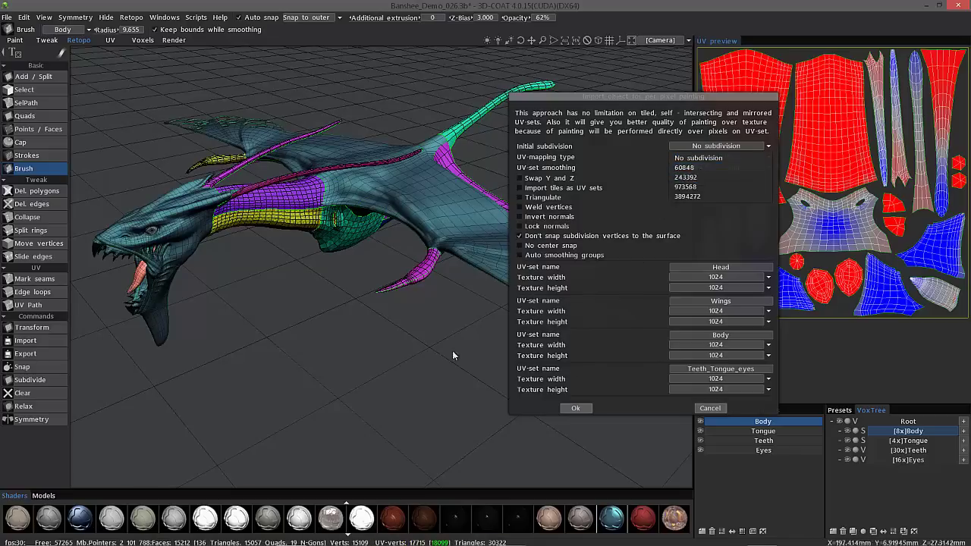
{"action": "left_click", "coordinate": [699, 147]}
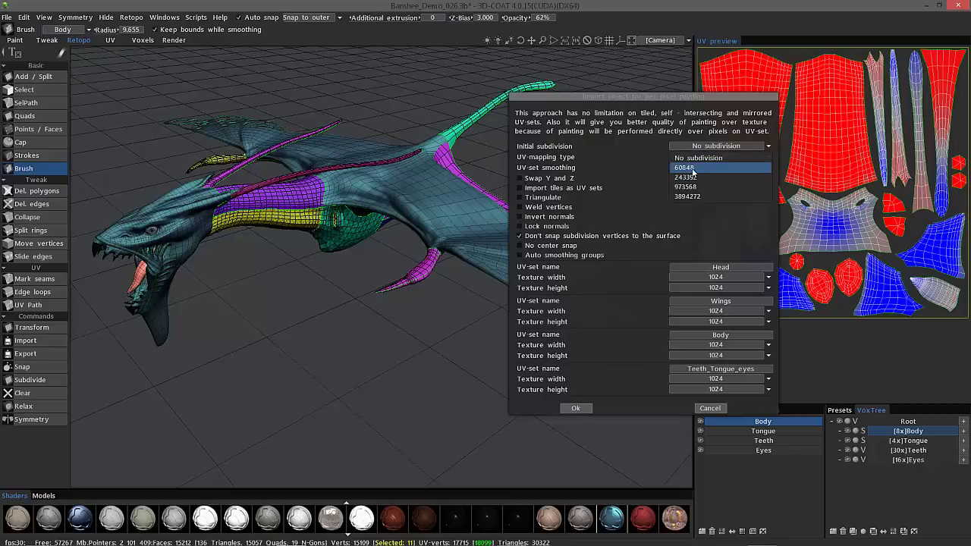
{"action": "left_click", "coordinate": [687, 168]}
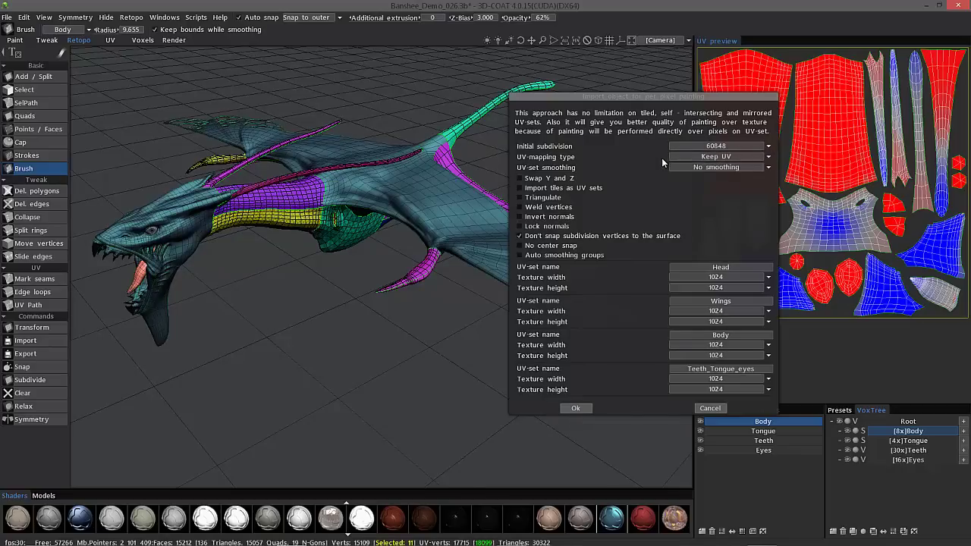
Step: Set the texture width and height of all UV sets to 2048 and run the merge
{"action": "left_click", "coordinate": [695, 278]}
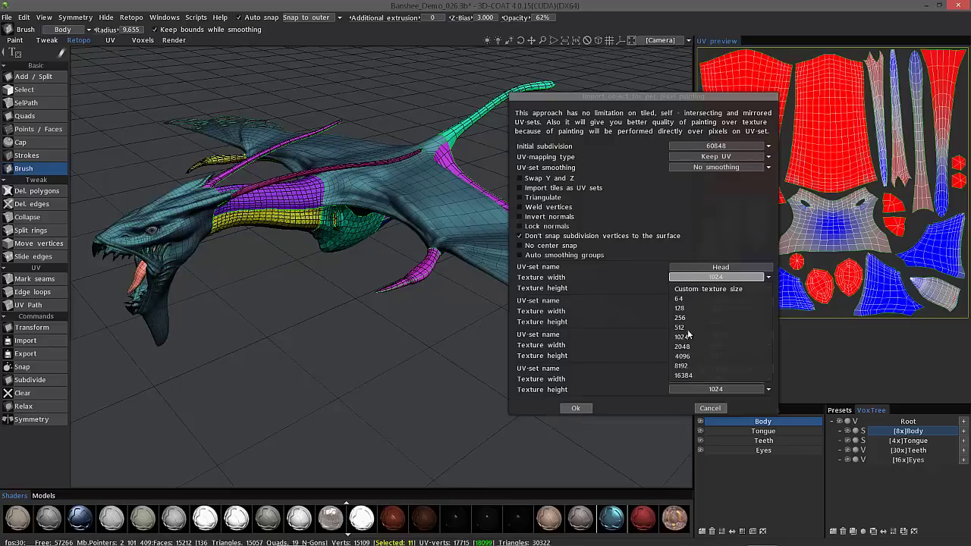
{"action": "left_click", "coordinate": [682, 346]}
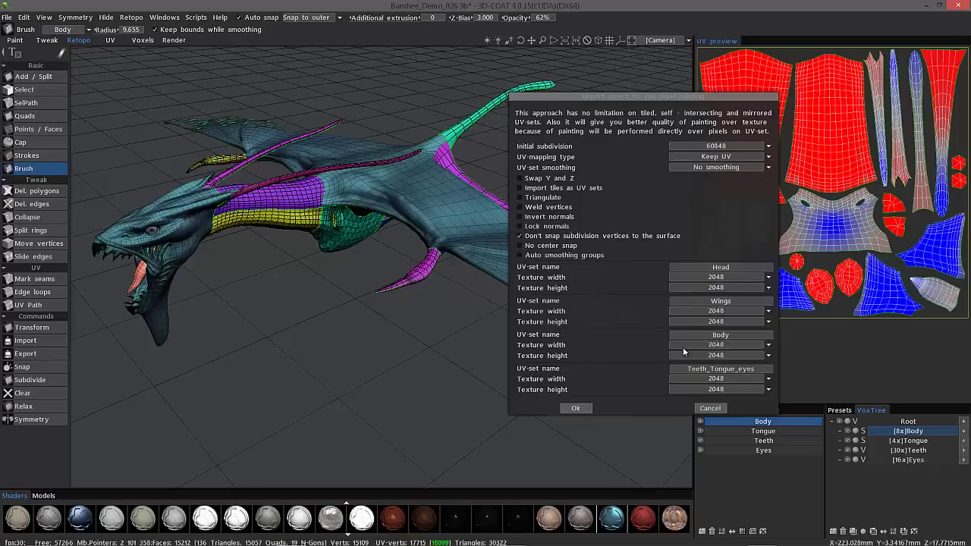
{"action": "left_click", "coordinate": [576, 408]}
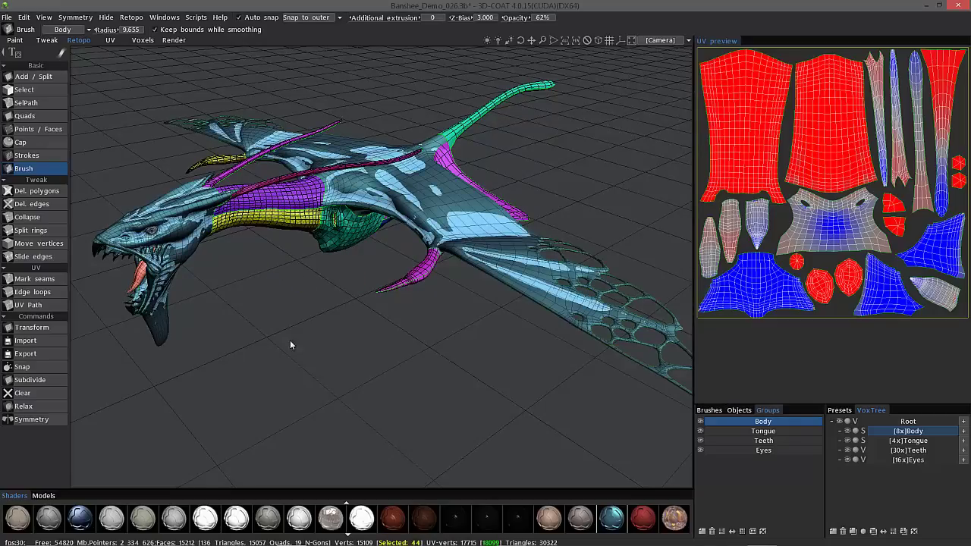
Step: Switch to the Paint room and hide the Root voxel volume so only the baked mesh is displayed
{"action": "left_click", "coordinate": [15, 40]}
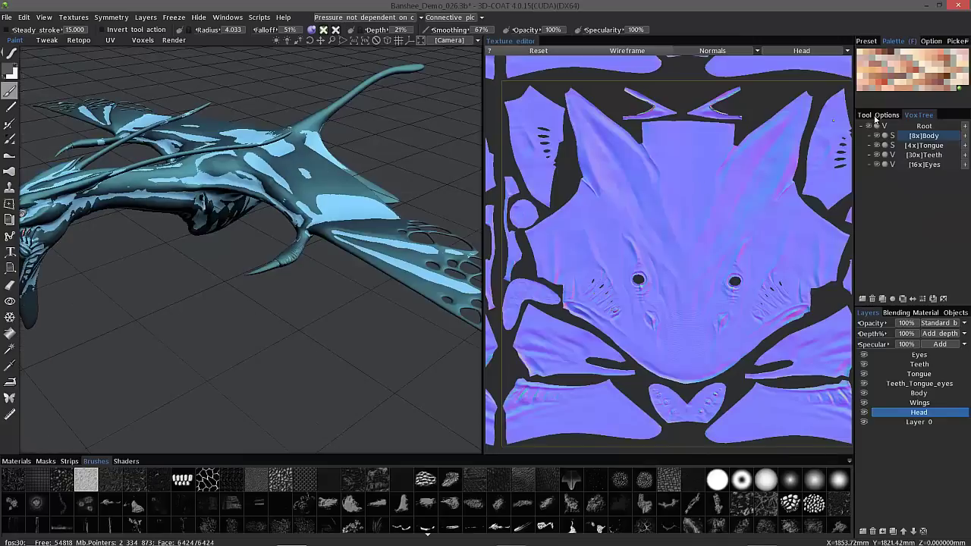
{"action": "left_click", "coordinate": [869, 126]}
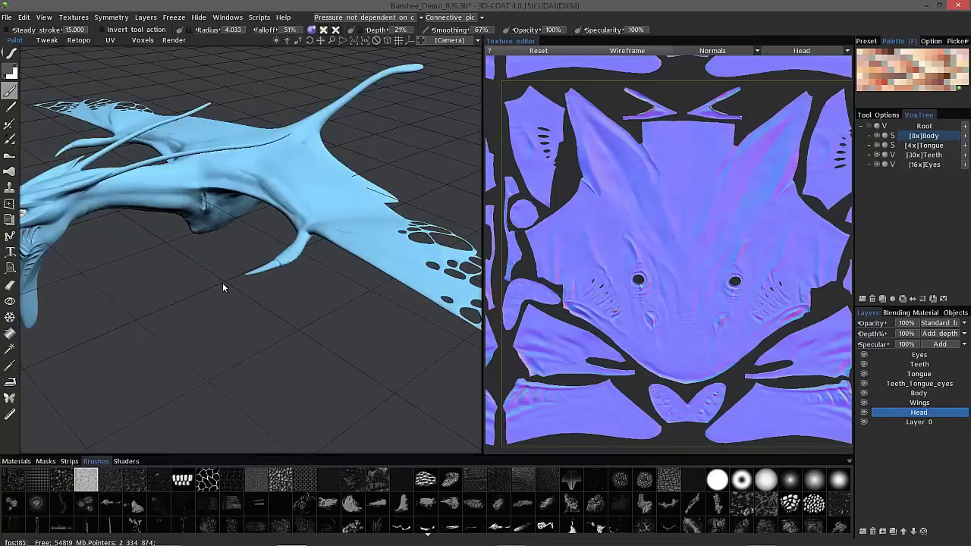
{"action": "middle_click_drag", "start_coordinate": [235, 287], "coordinate": [232, 287]}
{"action": "scroll", "coordinate": [233, 287], "scroll_direction": "down", "scroll_amount": 2}
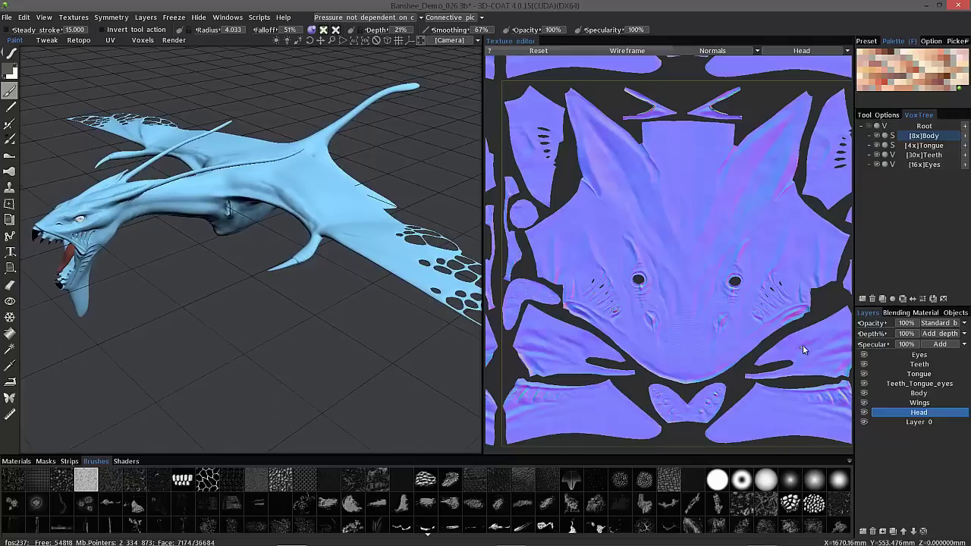
Step: Select the Head, Wings and Body layers together and lower their brightness to about -53.55
{"action": "left_click", "coordinate": [894, 313]}
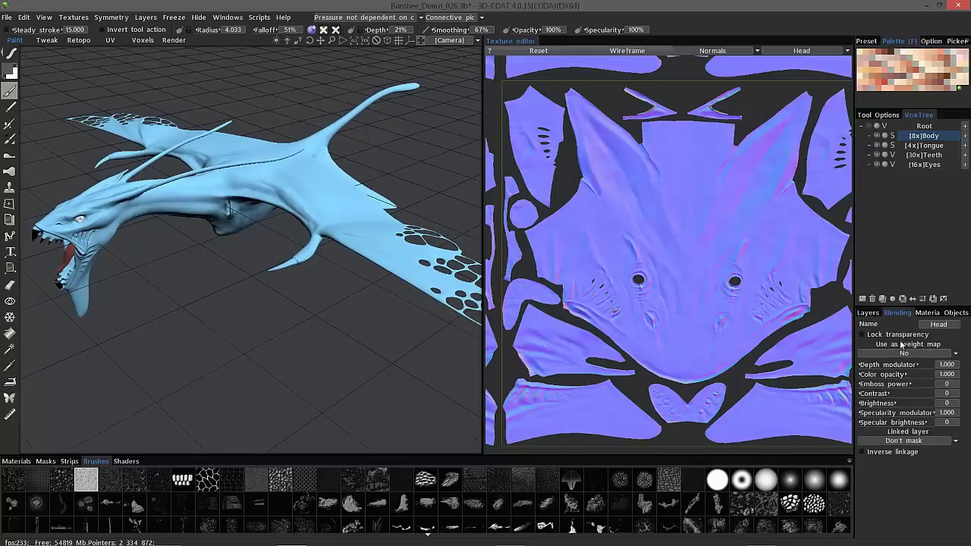
{"action": "left_click", "coordinate": [868, 313]}
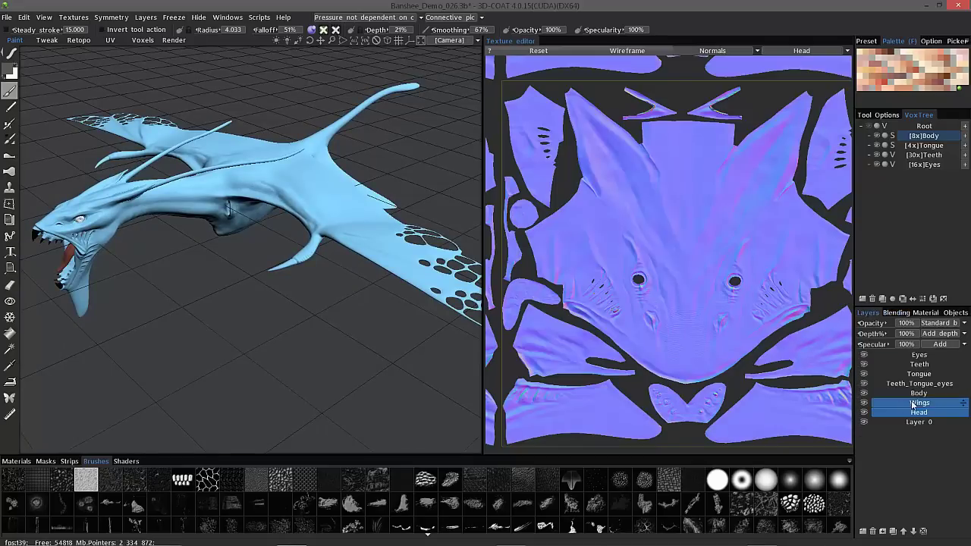
{"action": "left_click", "coordinate": [917, 394]}
{"action": "left_click", "coordinate": [896, 314]}
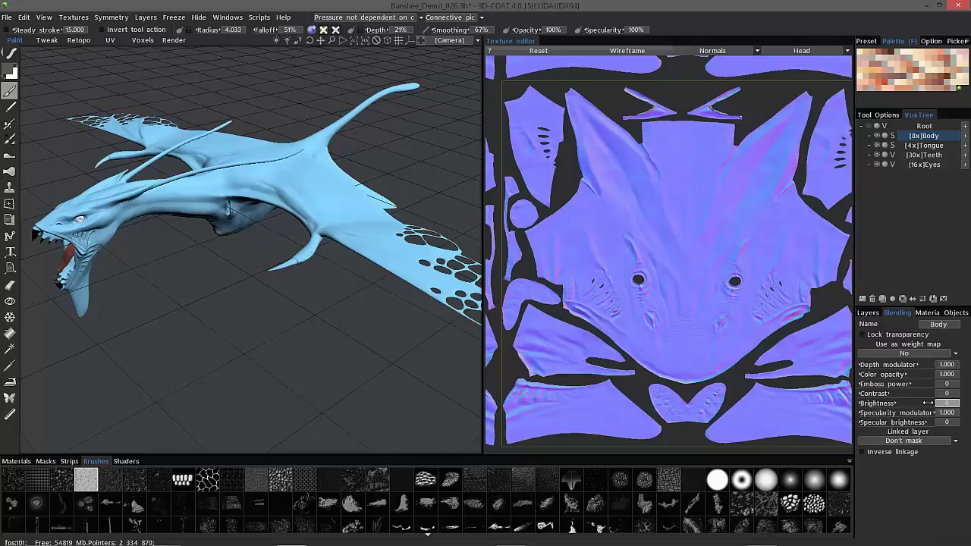
{"action": "left_click_drag", "start_coordinate": [910, 403], "coordinate": [292, 263]}
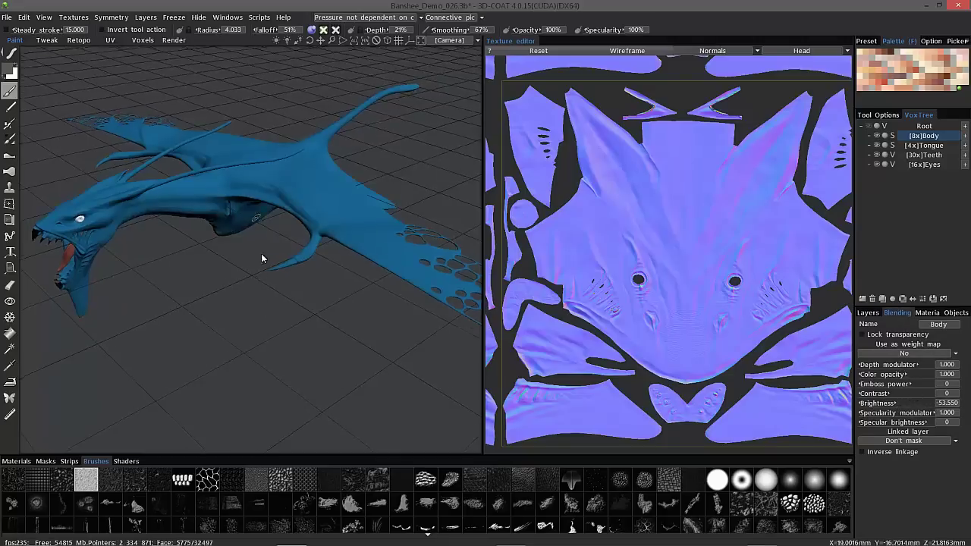
Step: Paint a rough textured depth stroke on the creature's face, from beside the eye toward the corner of the mouth
{"action": "middle_click_drag", "start_coordinate": [261, 254], "coordinate": [310, 235]}
{"action": "left_click_drag", "start_coordinate": [310, 236], "coordinate": [326, 265]}
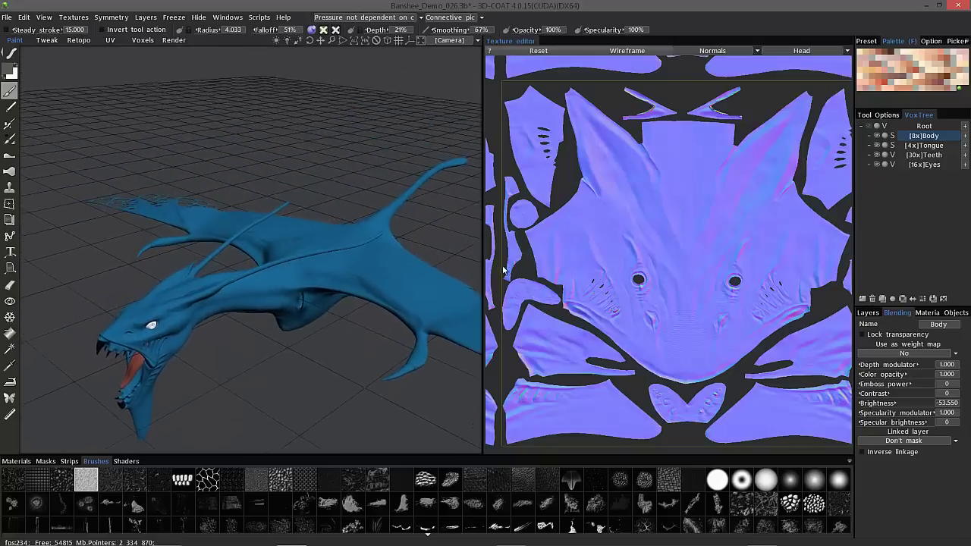
{"action": "right_click_drag", "start_coordinate": [568, 184], "coordinate": [527, 185]}
{"action": "mouse_move", "coordinate": [527, 189]}
{"action": "middle_mouse_down"}
{"action": "mouse_move", "coordinate": [542, 180]}
{"action": "mouse_move", "coordinate": [525, 185]}
{"action": "middle_mouse_up"}
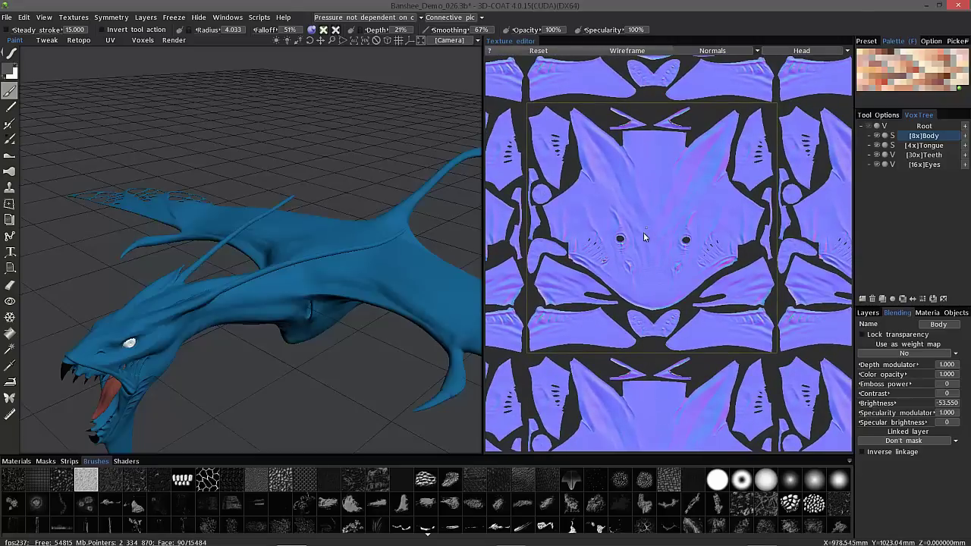
{"action": "mouse_move", "coordinate": [645, 232]}
{"action": "middle_mouse_down"}
{"action": "mouse_move", "coordinate": [650, 223]}
{"action": "mouse_move", "coordinate": [662, 241]}
{"action": "middle_mouse_up"}
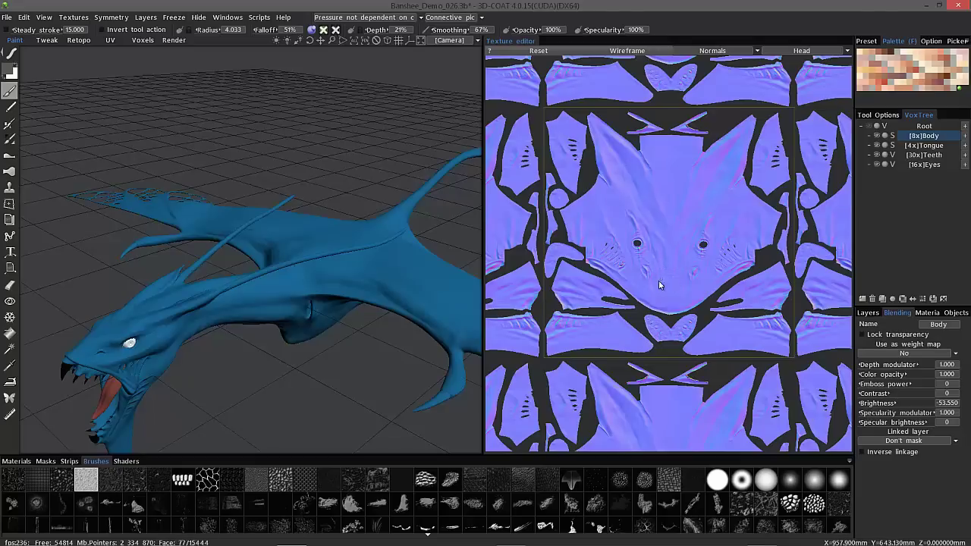
{"action": "left_click_drag", "start_coordinate": [97, 247], "coordinate": [214, 290]}
{"action": "right_click_drag", "start_coordinate": [215, 290], "coordinate": [294, 336]}
{"action": "left_click_drag", "start_coordinate": [293, 336], "coordinate": [312, 359], "text": "alt"}
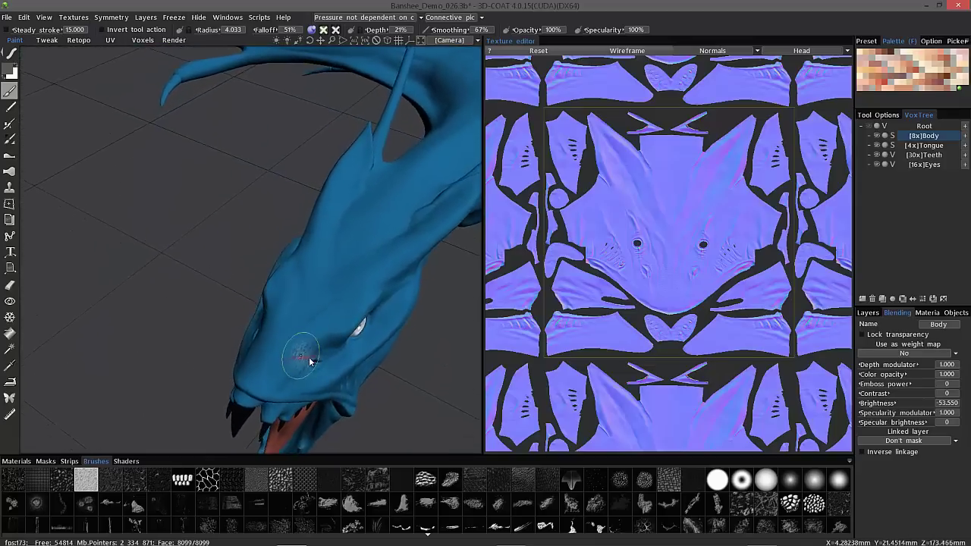
{"action": "right_click_drag", "start_coordinate": [311, 360], "coordinate": [327, 387], "text": "alt"}
{"action": "middle_click_drag", "start_coordinate": [326, 387], "coordinate": [324, 324], "text": "alt"}
{"action": "right_click_drag", "start_coordinate": [349, 319], "coordinate": [357, 313]}
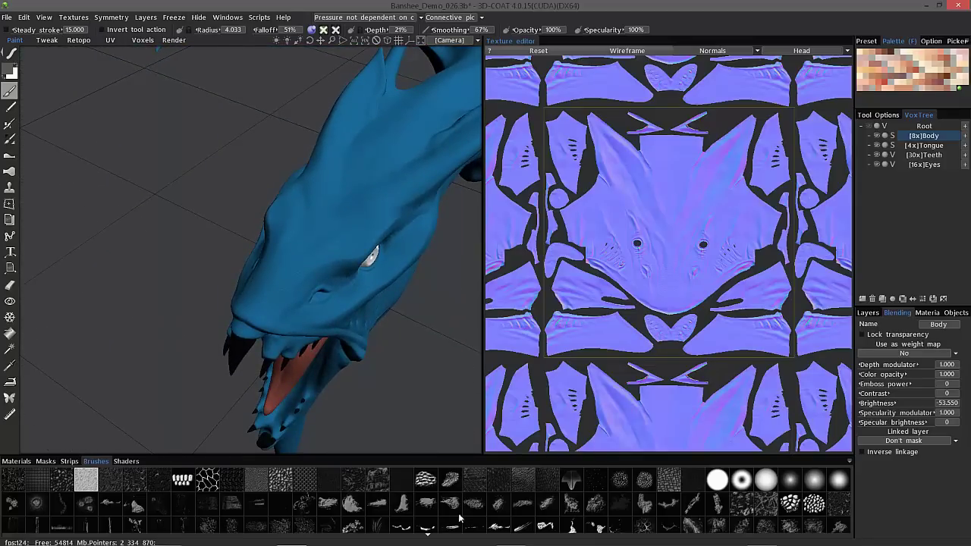
{"action": "left_click_drag", "start_coordinate": [352, 326], "coordinate": [350, 267]}
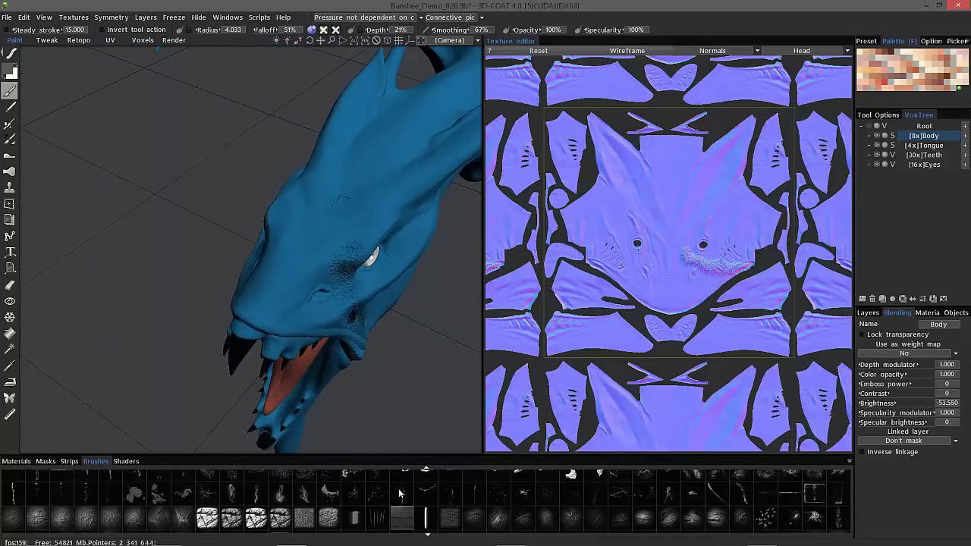
Step: Choose a cracked-cell brush alpha and undo the depth stroke beside the creature's eye
{"action": "mouse_move", "coordinate": [399, 490]}
{"action": "middle_mouse_down"}
{"action": "mouse_move", "coordinate": [394, 370]}
{"action": "mouse_move", "coordinate": [403, 355]}
{"action": "middle_mouse_up"}
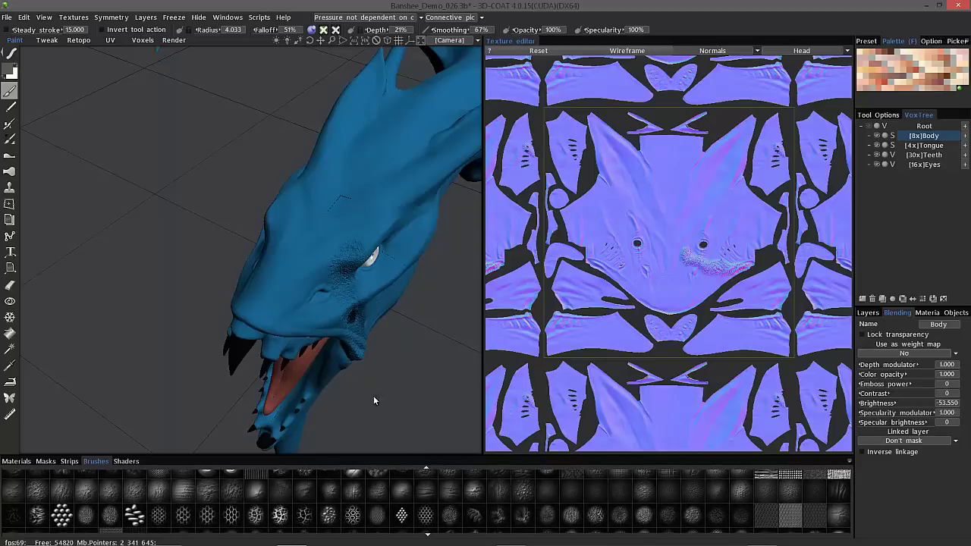
{"action": "left_click", "coordinate": [304, 517]}
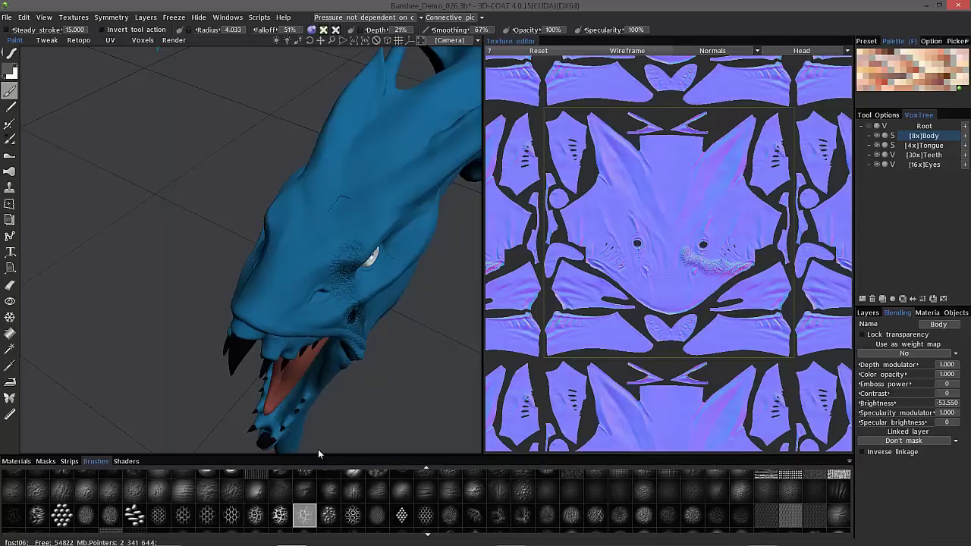
{"action": "scroll", "coordinate": [334, 228], "scroll_direction": "up", "scroll_amount": 5}
{"action": "middle_click_drag", "start_coordinate": [315, 290], "coordinate": [141, 314]}
{"action": "key", "text": "ctrl+z"}
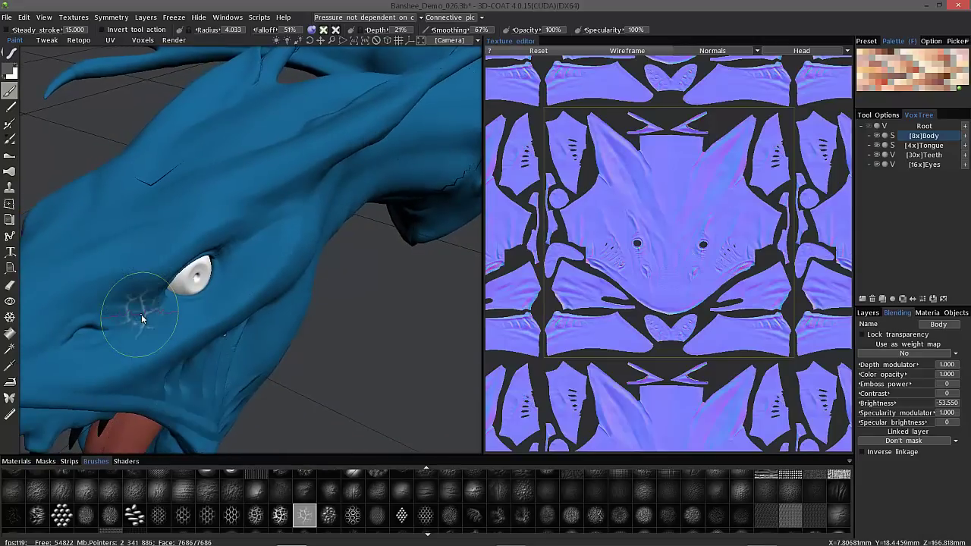
Step: Turn off the display of the displaced mesh for the painted model
{"action": "left_click_drag", "start_coordinate": [114, 98], "coordinate": [106, 141]}
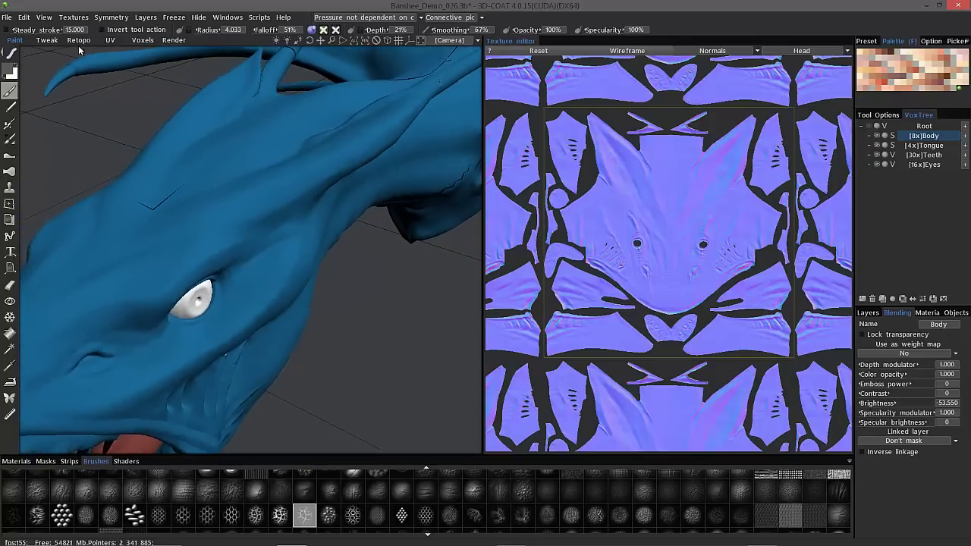
{"action": "left_click_drag", "start_coordinate": [148, 219], "coordinate": [173, 252]}
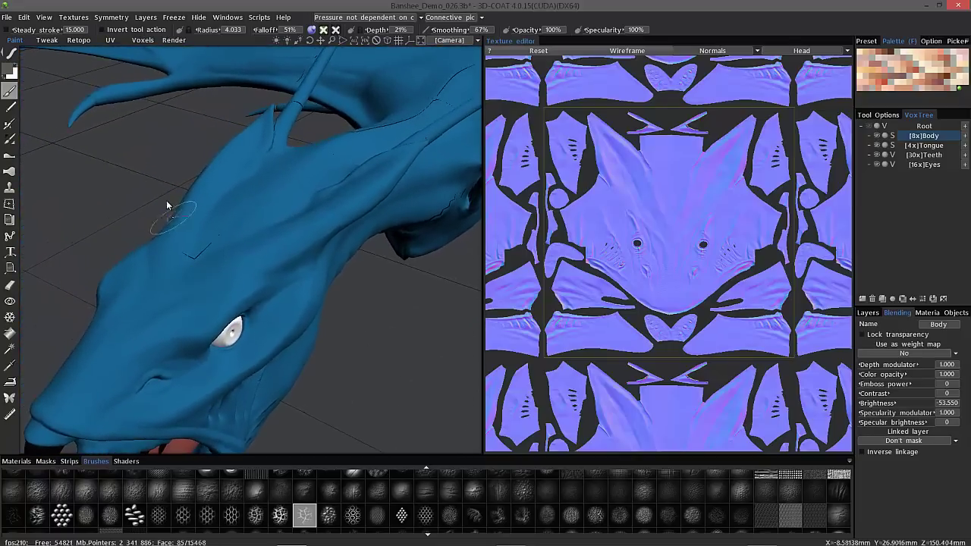
{"action": "left_click", "coordinate": [45, 18]}
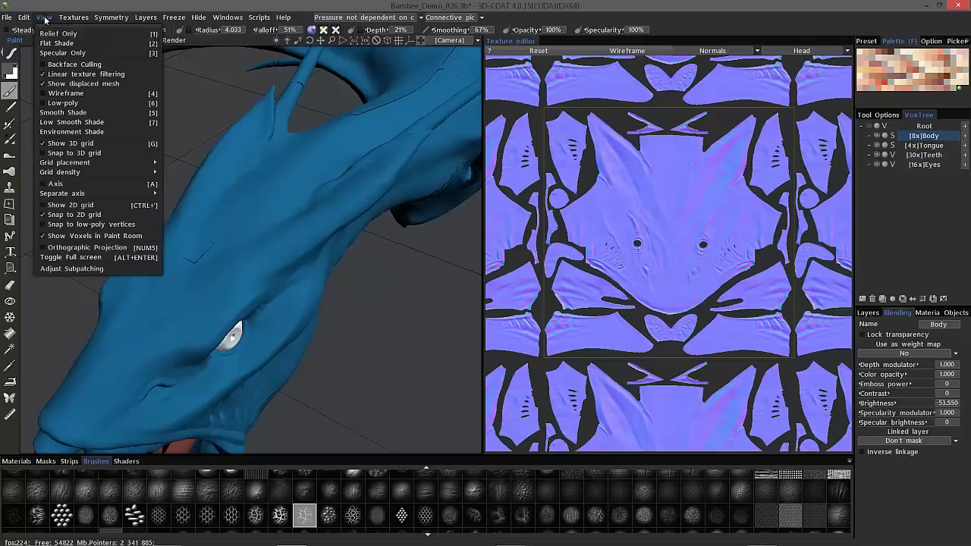
{"action": "left_click", "coordinate": [54, 84]}
{"action": "right_click_drag", "start_coordinate": [192, 101], "coordinate": [242, 312], "text": "alt"}
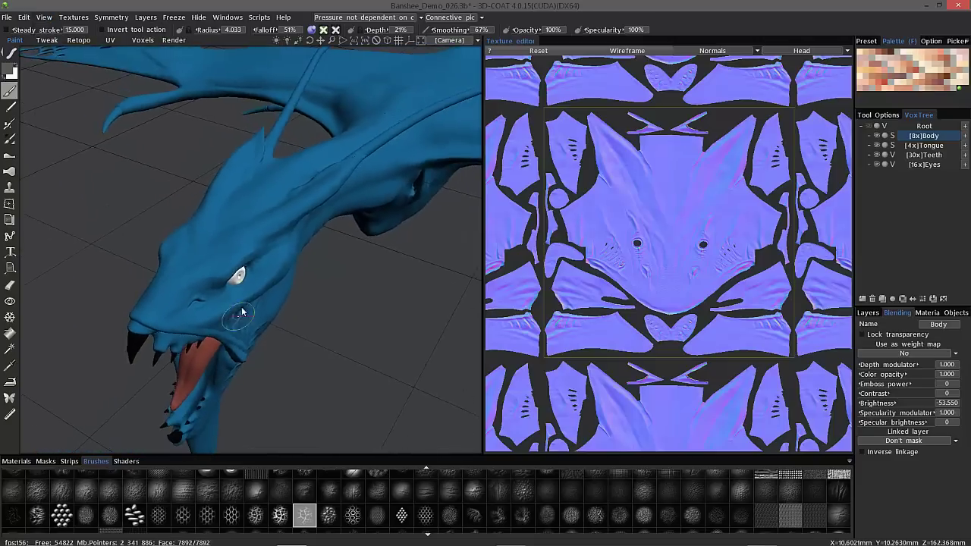
Step: Carve three progressively smaller cracked-cell imprints down the creature's snout, using the drag stroke mode that scales and rotates the alpha
{"action": "left_click_drag", "start_coordinate": [243, 312], "coordinate": [182, 225], "text": "alt"}
{"action": "right_click_drag", "start_coordinate": [182, 225], "coordinate": [177, 291], "text": "alt"}
{"action": "middle_click_drag", "start_coordinate": [177, 290], "coordinate": [291, 289], "text": "alt"}
{"action": "right_click_drag", "start_coordinate": [209, 244], "coordinate": [225, 326], "text": "alt"}
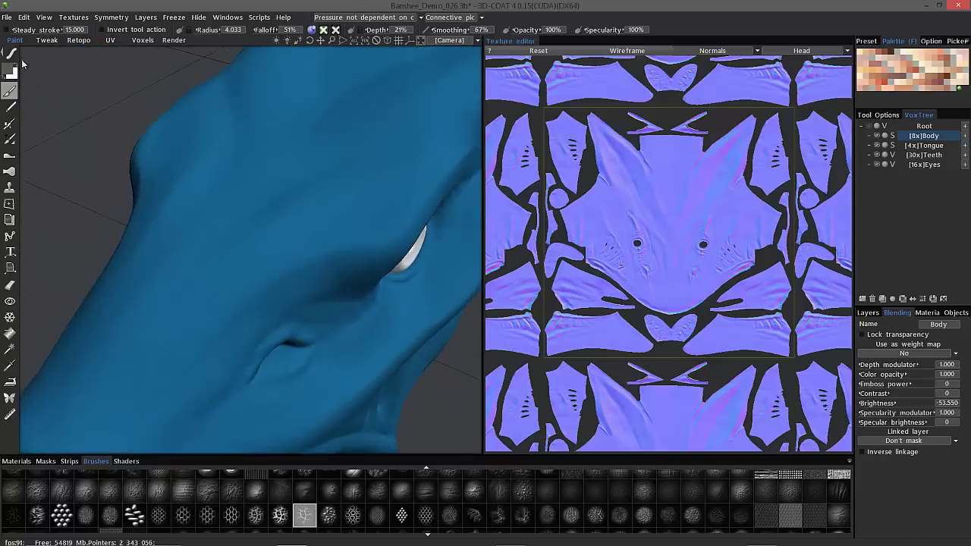
{"action": "mouse_move", "coordinate": [13, 55]}
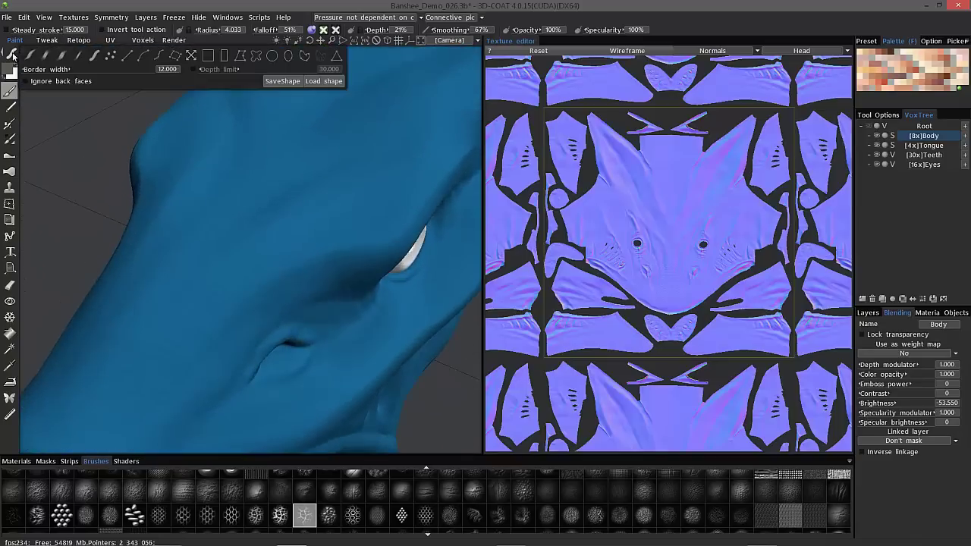
{"action": "left_click", "coordinate": [191, 57]}
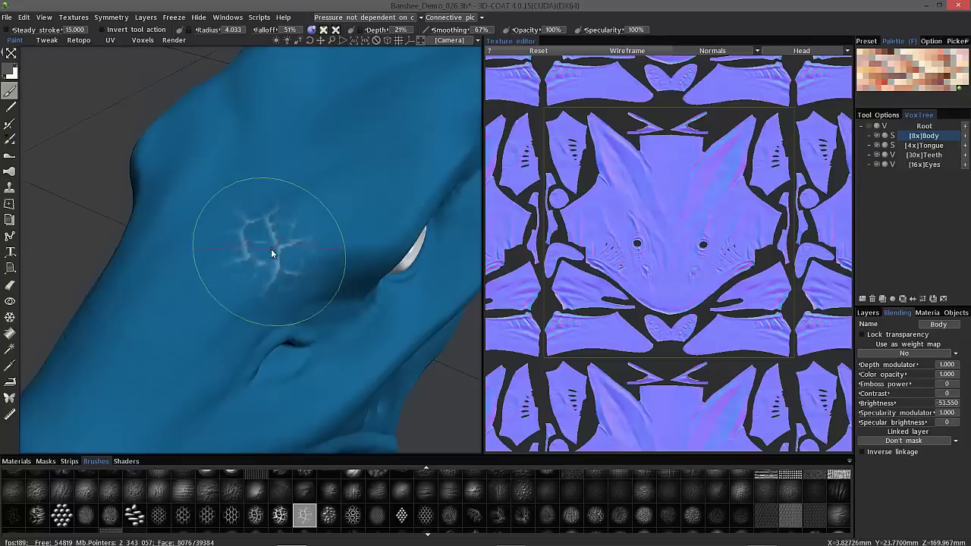
{"action": "mouse_move", "coordinate": [270, 249]}
{"action": "left_mouse_down", "text": "ctrl"}
{"action": "mouse_move", "coordinate": [217, 282]}
{"action": "mouse_move", "coordinate": [245, 264]}
{"action": "left_mouse_up", "text": "ctrl"}
{"action": "left_click_drag", "start_coordinate": [206, 320], "coordinate": [206, 299], "text": "ctrl"}
{"action": "left_click_drag", "start_coordinate": [179, 358], "coordinate": [179, 352], "text": "ctrl"}
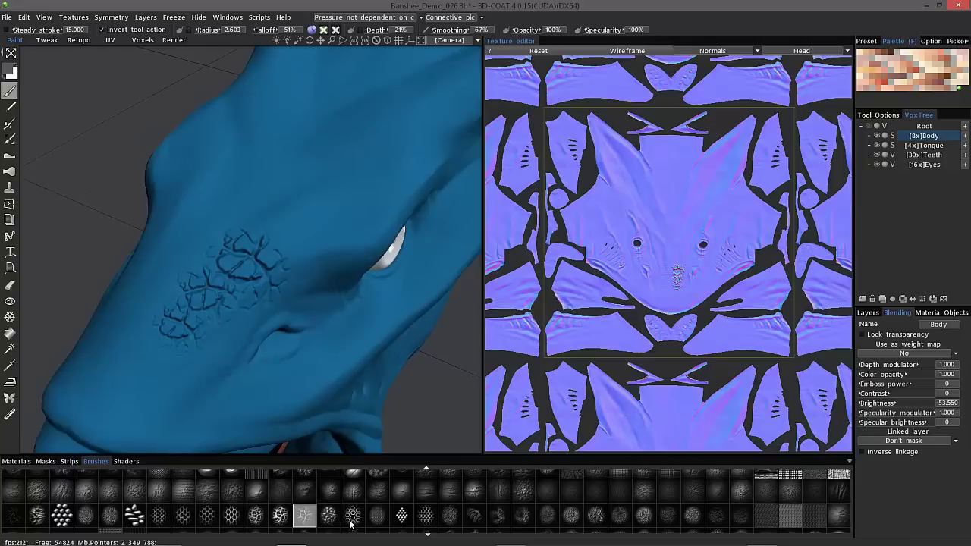
Step: Change the stroke mode and brush alpha, and stamp small raised bumpy scales around the carved cells on the snout, with the layer list displayed
{"action": "left_click", "coordinate": [158, 517]}
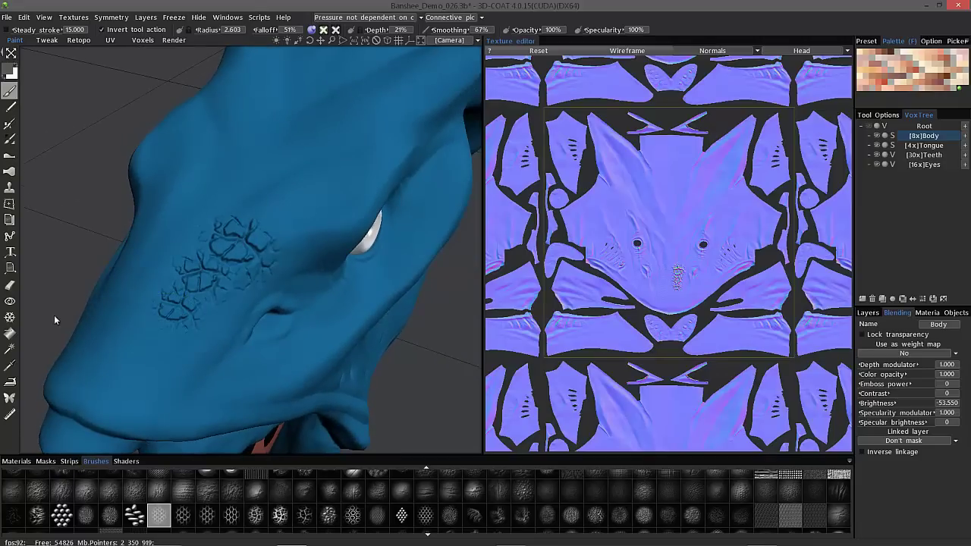
{"action": "left_click", "coordinate": [173, 58]}
{"action": "left_click_drag", "start_coordinate": [273, 428], "coordinate": [302, 455], "text": "alt"}
{"action": "left_click", "coordinate": [523, 490]}
{"action": "left_click_drag", "start_coordinate": [204, 363], "coordinate": [188, 338], "text": "alt"}
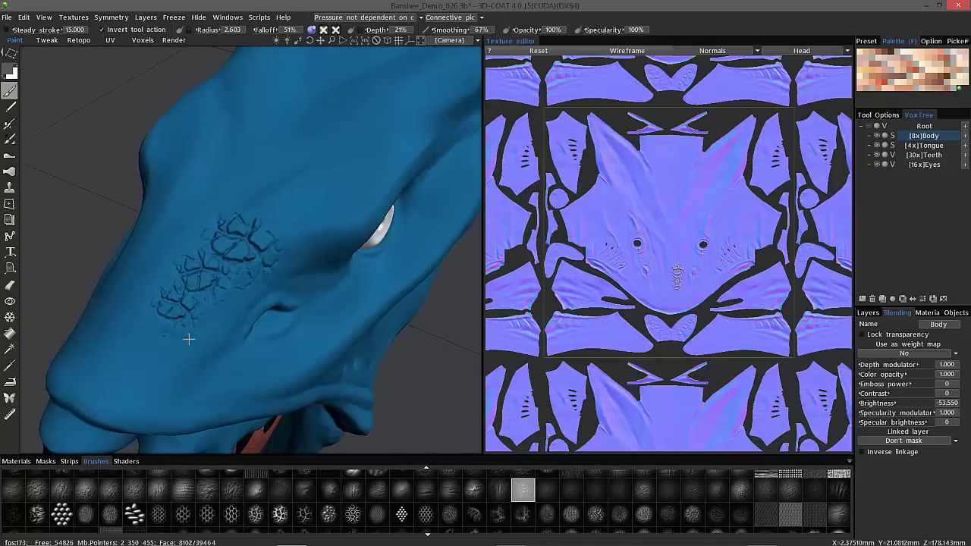
{"action": "left_click", "coordinate": [163, 345]}
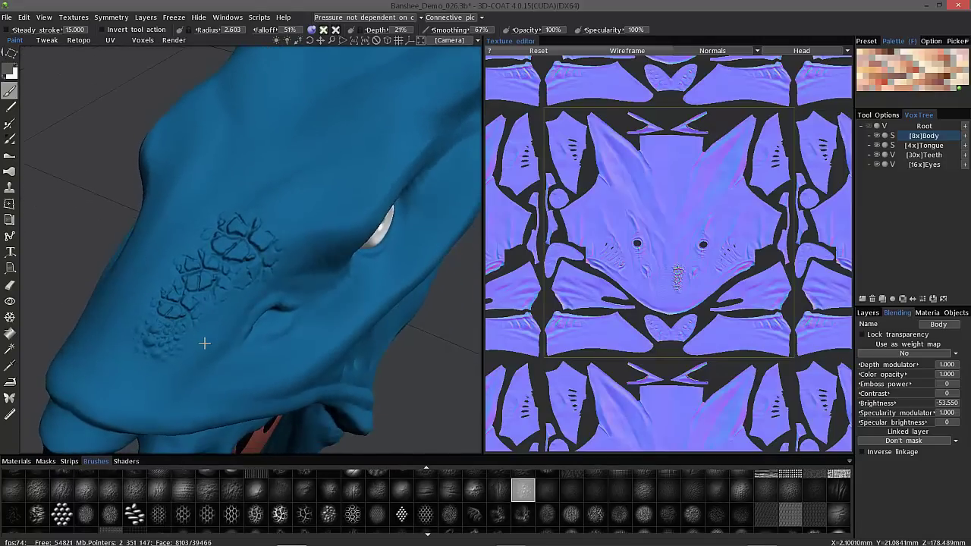
{"action": "left_click", "coordinate": [867, 312]}
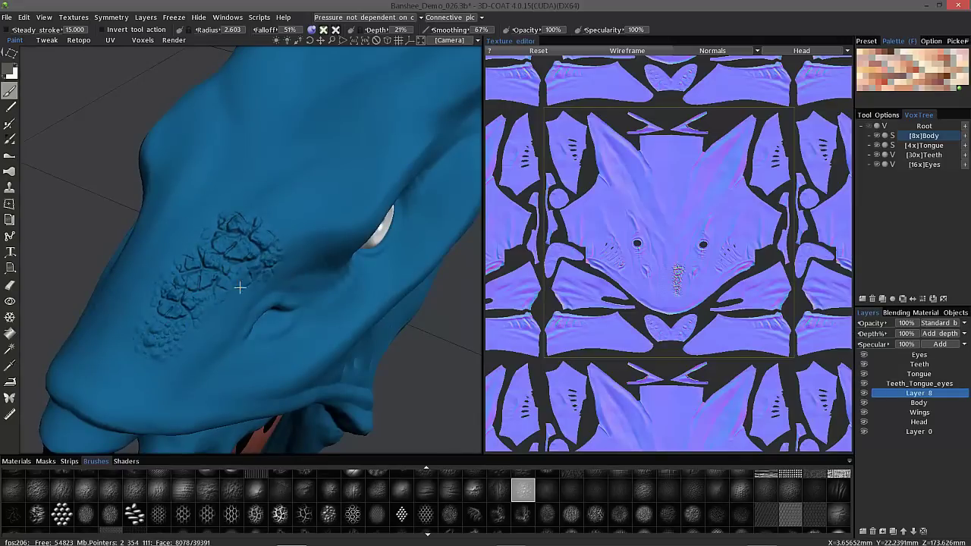
{"action": "left_click", "coordinate": [235, 306]}
{"action": "left_click", "coordinate": [288, 238]}
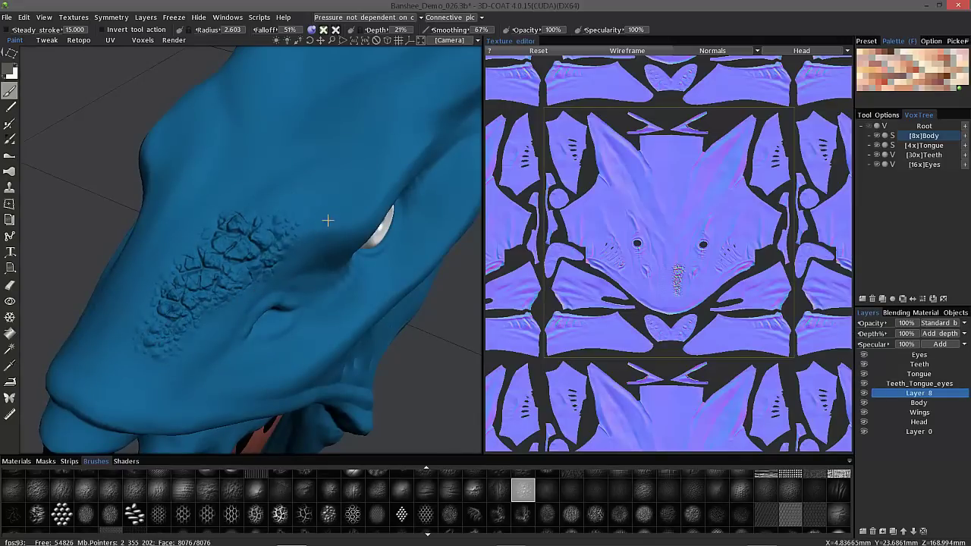
Step: Export the low-poly model as PPP_TEst.obj with a PNG tangent normal map and 32-bit TIFF displacement, zero level grey
{"action": "left_click_drag", "start_coordinate": [323, 203], "coordinate": [302, 217], "text": "alt"}
{"action": "right_click_drag", "start_coordinate": [134, 372], "coordinate": [189, 295], "text": "alt"}
{"action": "left_click_drag", "start_coordinate": [152, 158], "coordinate": [162, 164], "text": "alt"}
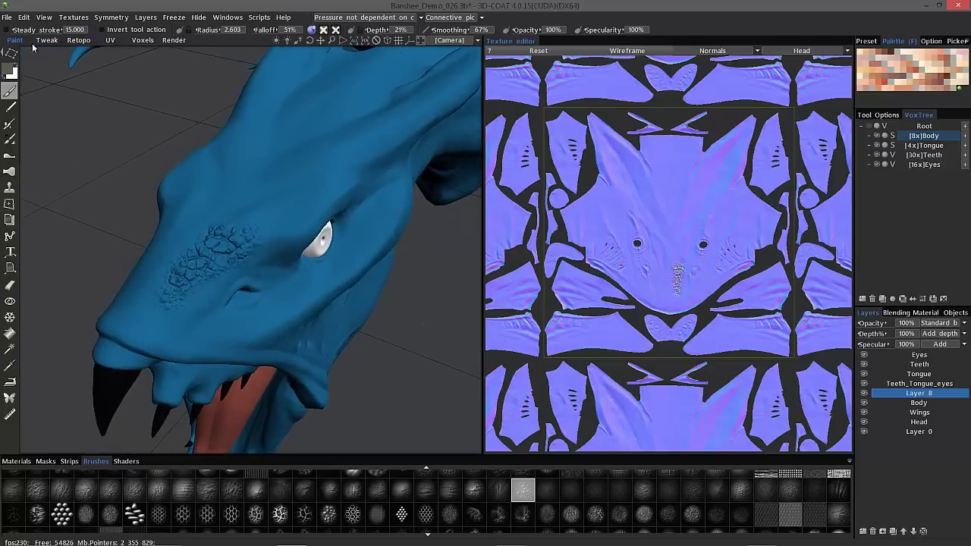
{"action": "left_click", "coordinate": [6, 16]}
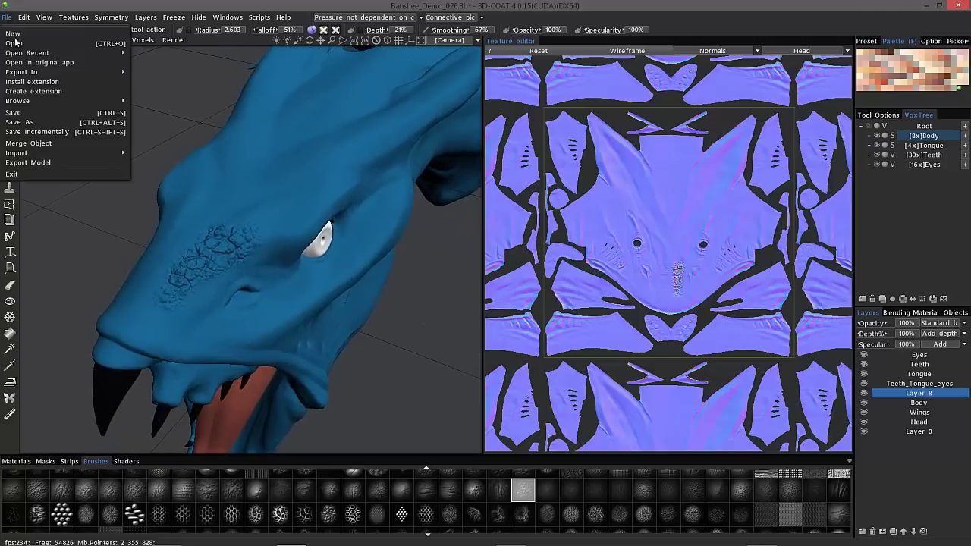
{"action": "left_click", "coordinate": [40, 164]}
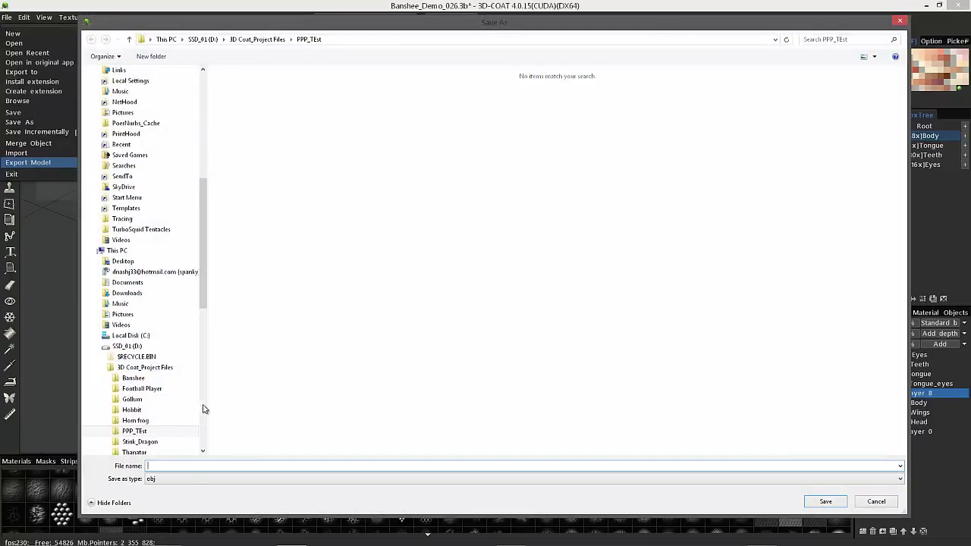
{"action": "key", "text": "Return"}
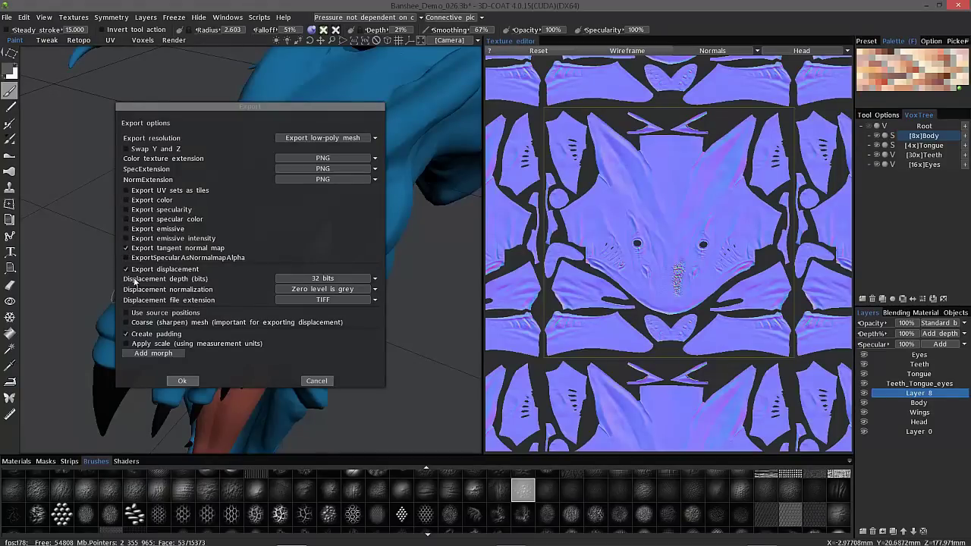
{"action": "left_click", "coordinate": [180, 382]}
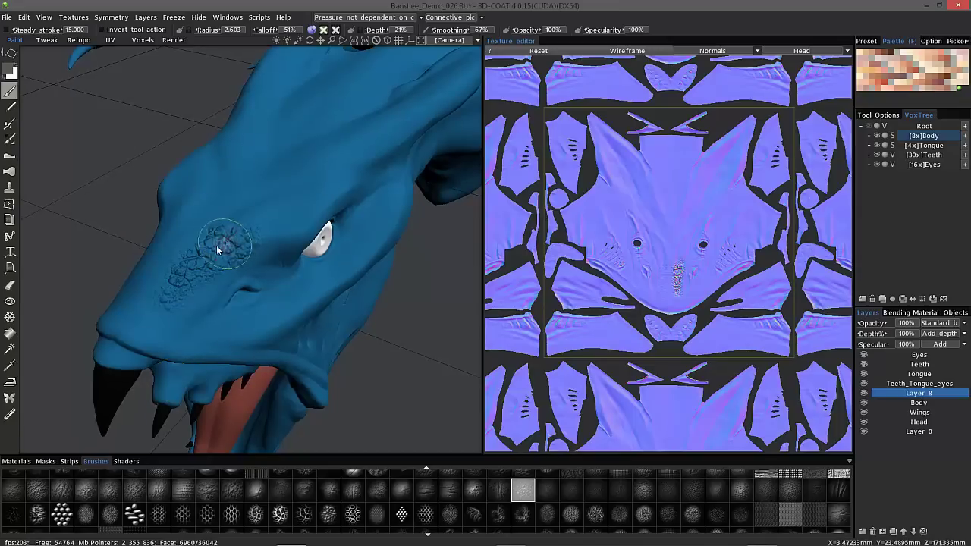
Step: Switch to File Explorer and examine the exported displacement and normal maps in the PPP_TEst folder
{"action": "left_click", "coordinate": [166, 541]}
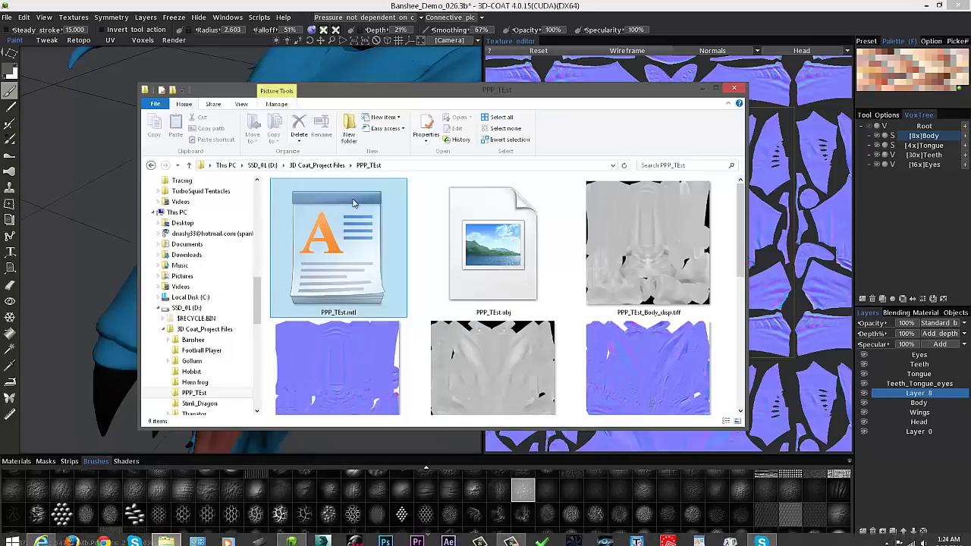
{"action": "left_click_drag", "start_coordinate": [475, 97], "coordinate": [457, 84]}
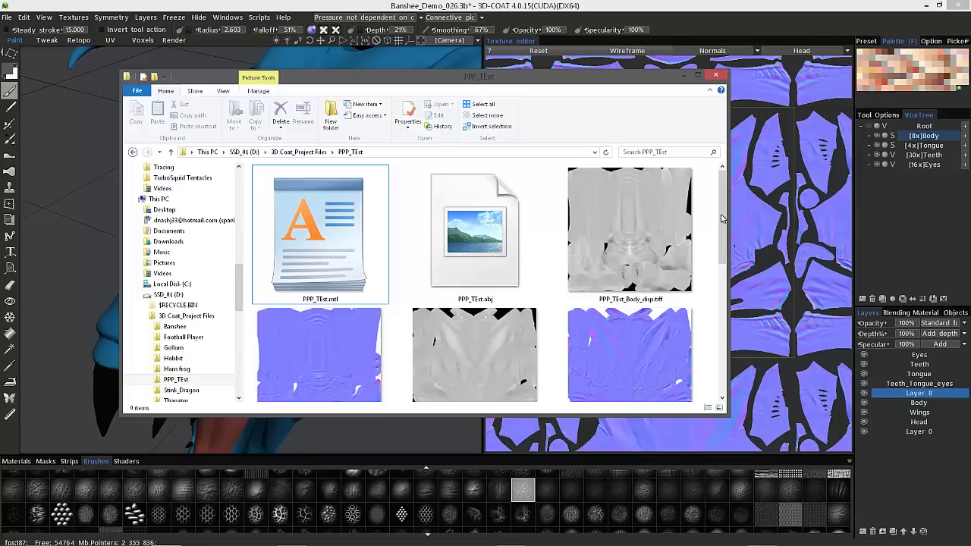
{"action": "scroll", "coordinate": [629, 228], "scroll_direction": "down", "scroll_amount": 2}
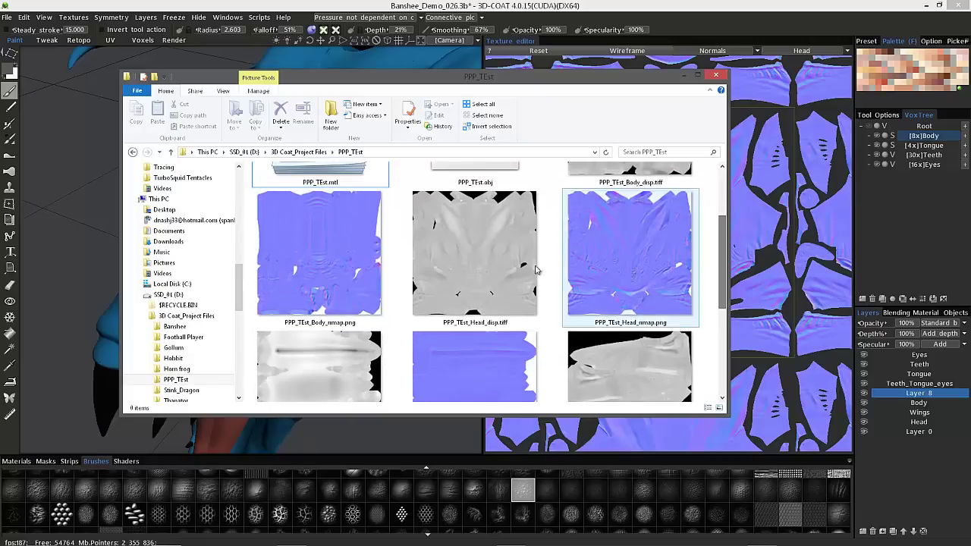
{"action": "left_click", "coordinate": [486, 285]}
{"action": "left_click", "coordinate": [718, 76]}
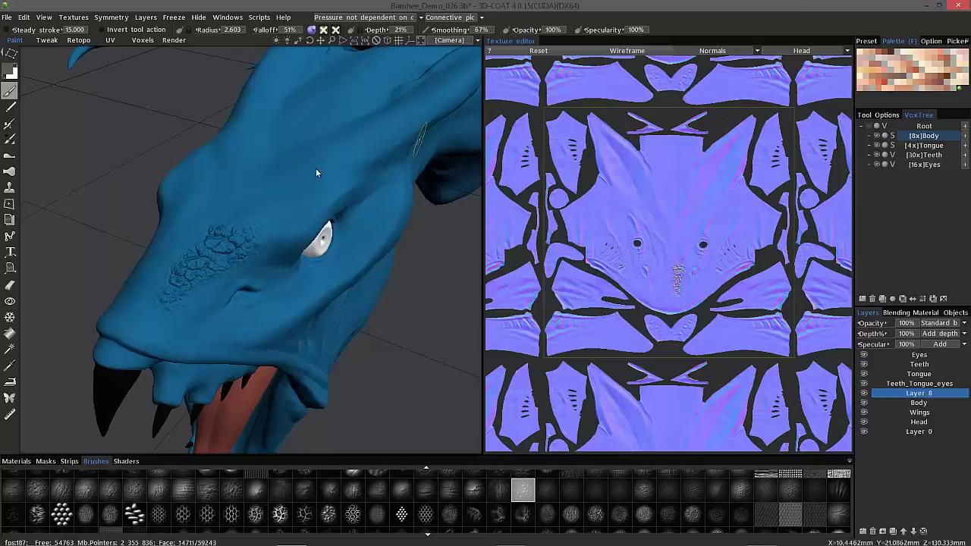
Step: Show the creature's head from its left side
{"action": "left_click_drag", "start_coordinate": [97, 201], "coordinate": [149, 302]}
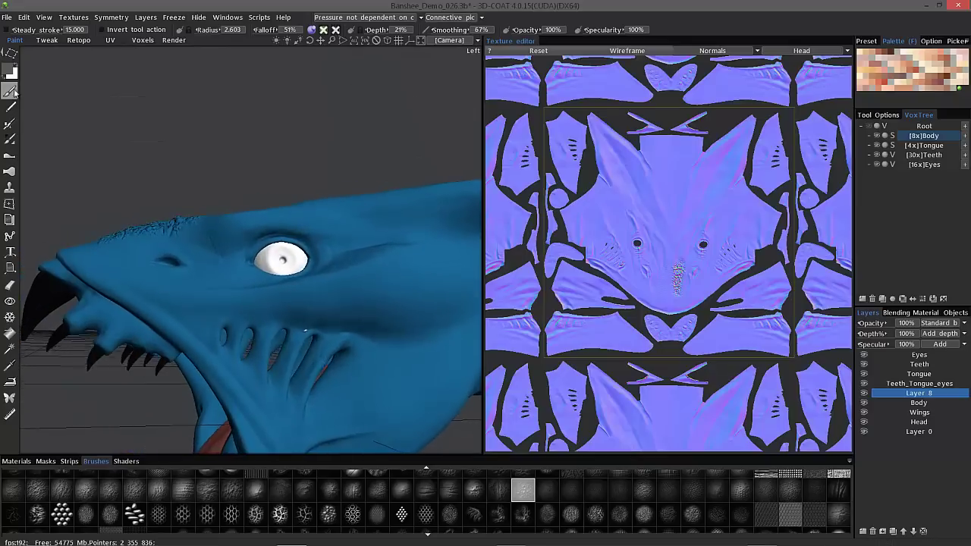